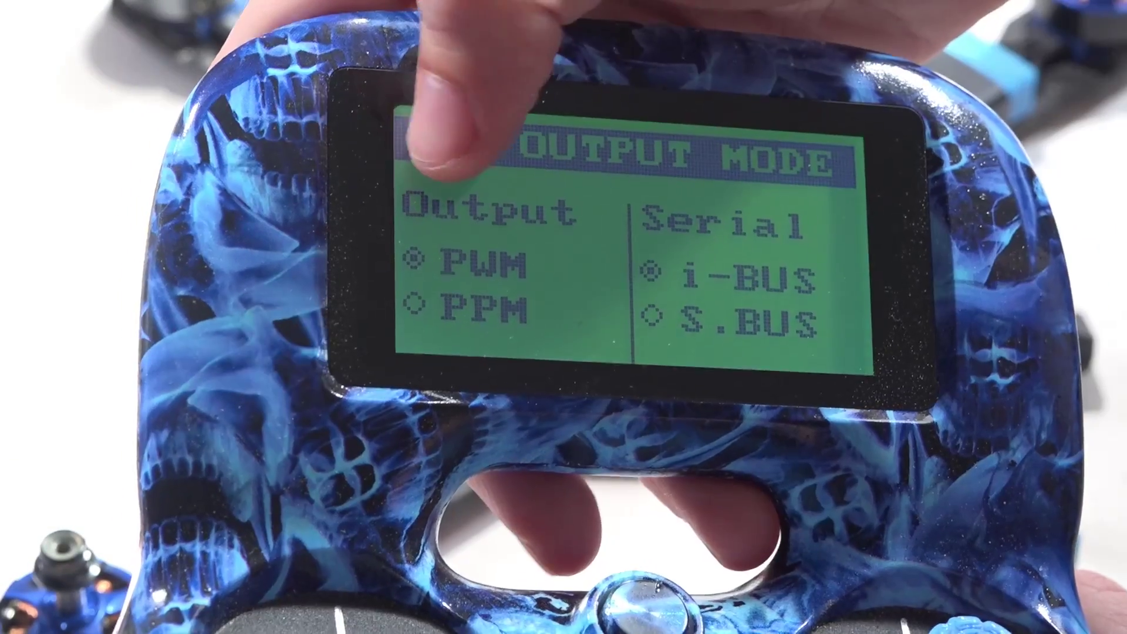
pyautogui.click(428, 104)
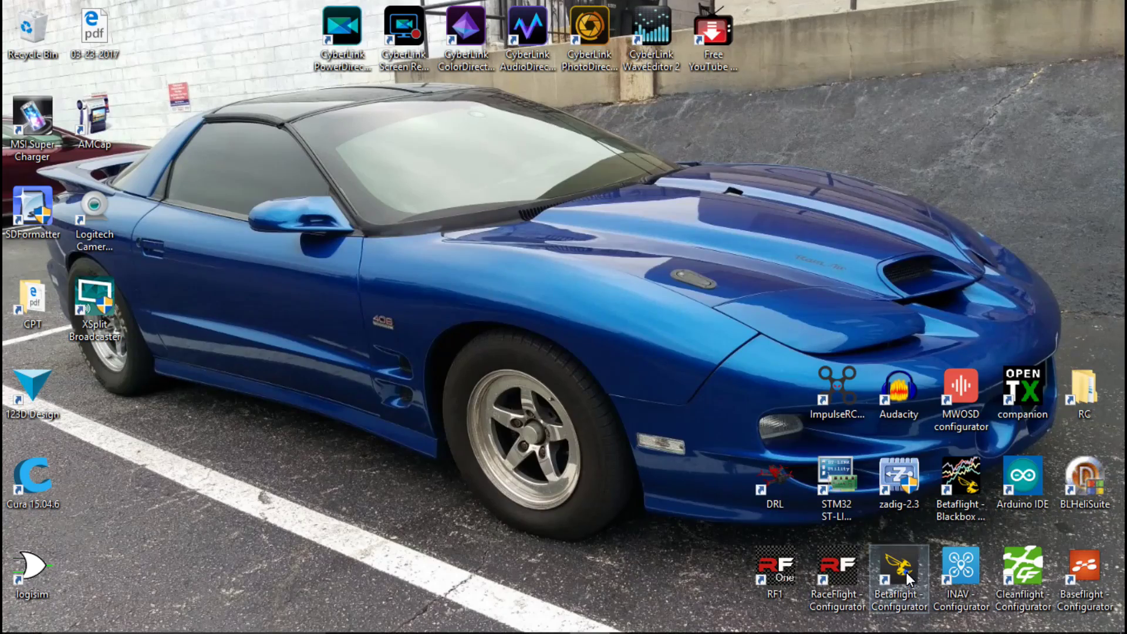
# - Launch Betaflight Configurator and connect to the flight controller on COM8 at 115200 baud
pyautogui.doubleClick(904, 571)
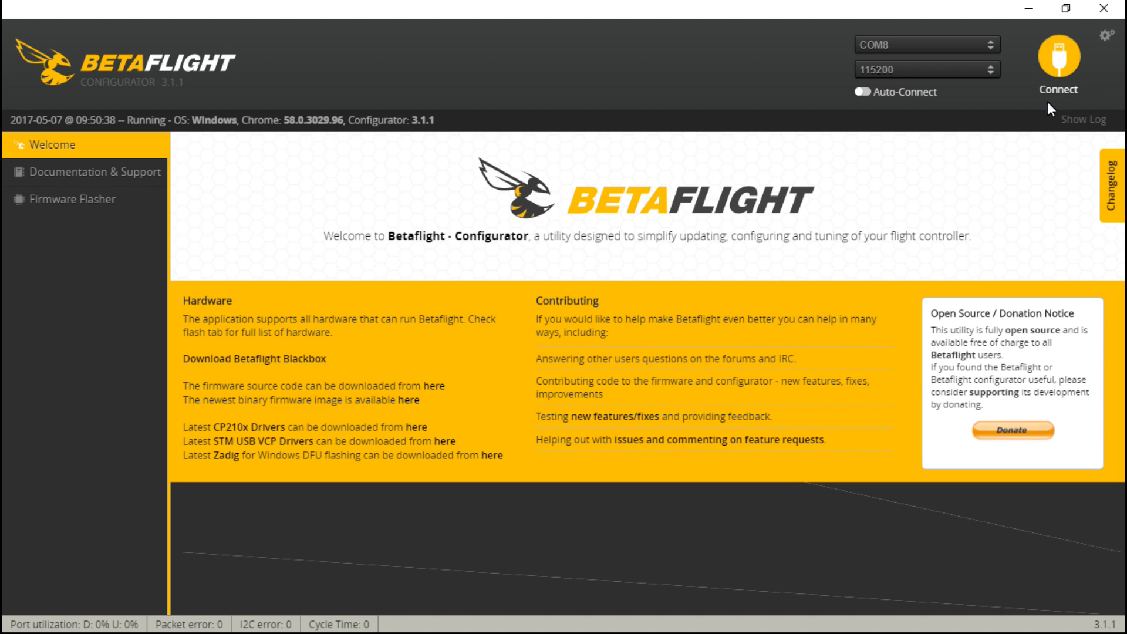
pyautogui.click(1060, 58)
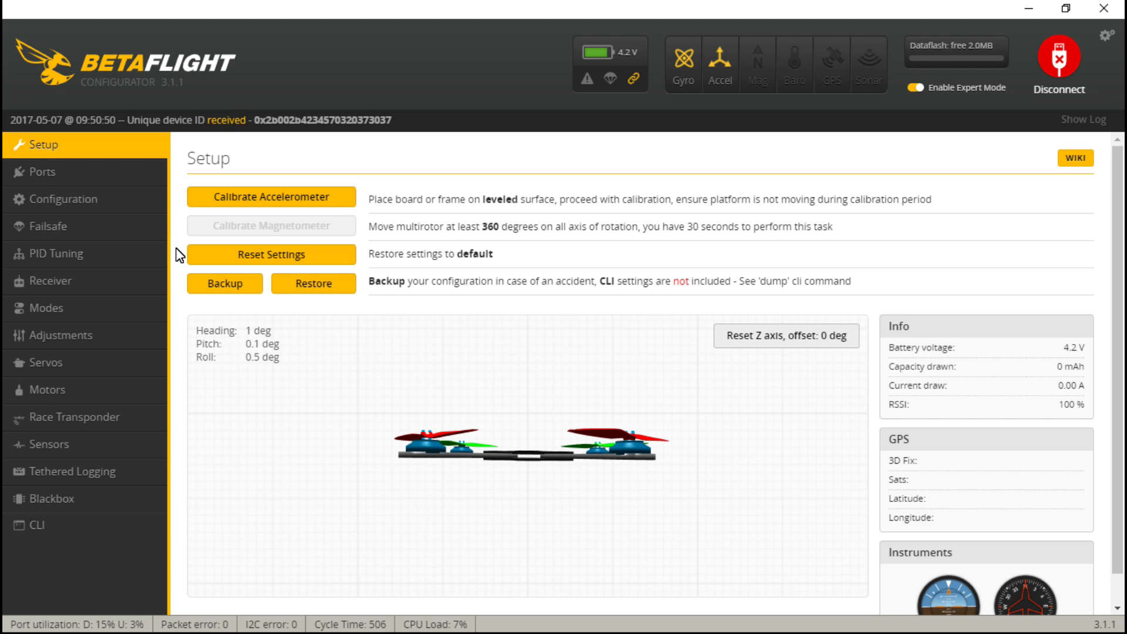
# - Enable Serial RX on UART2 in the port settings, then save and reboot the flight controller
pyautogui.click(59, 176)
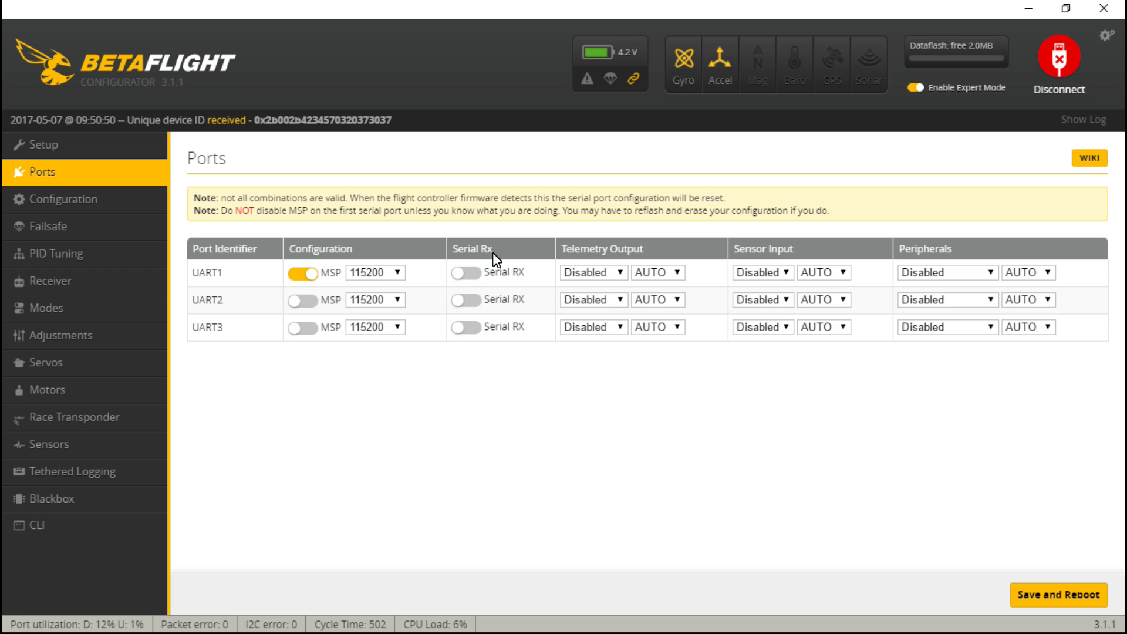
pyautogui.click(468, 300)
pyautogui.click(1053, 600)
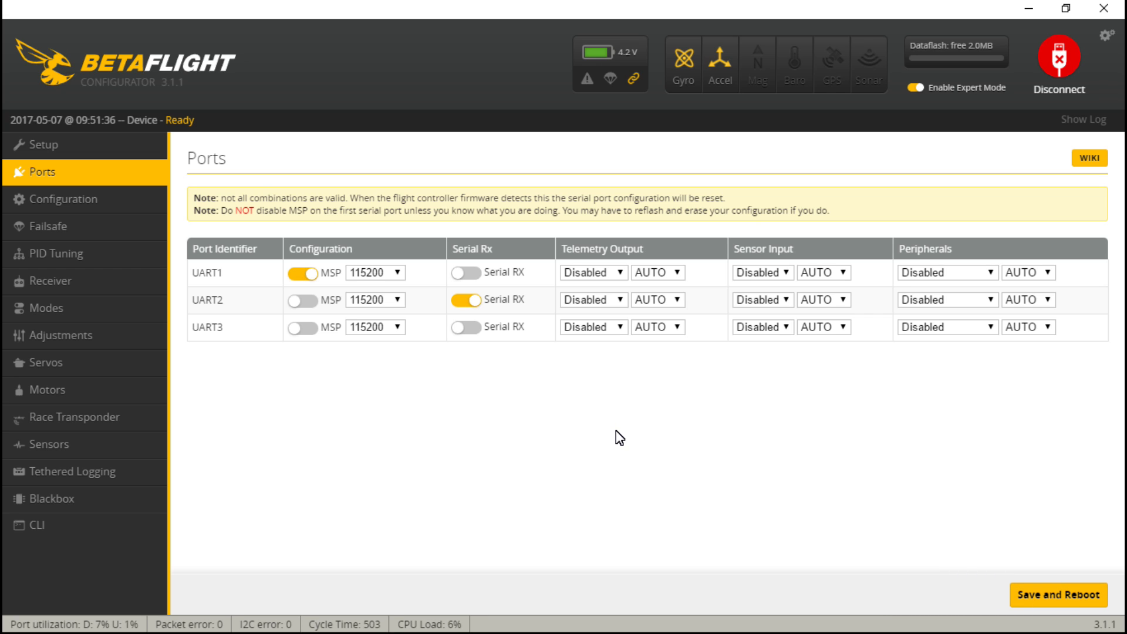
# - Set the receiver mode to Serial-based receiver with IBUS as the serial receiver provider, then save and reboot
pyautogui.click(76, 196)
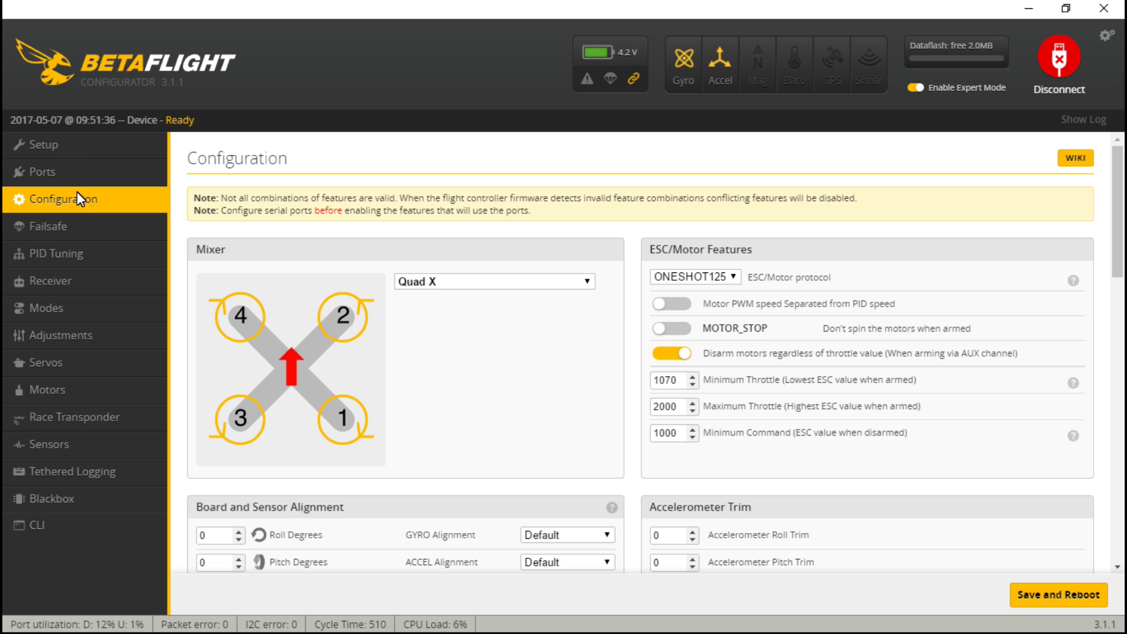
pyautogui.scroll(-3, 502, 346)
pyautogui.scroll(-2, 500, 345)
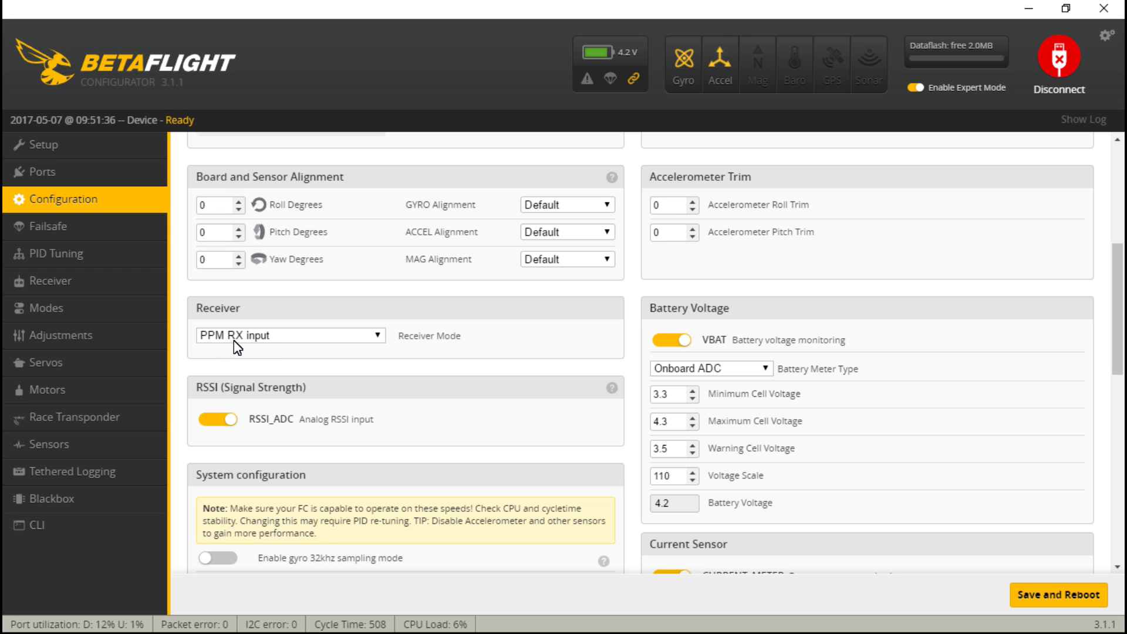
pyautogui.click(311, 335)
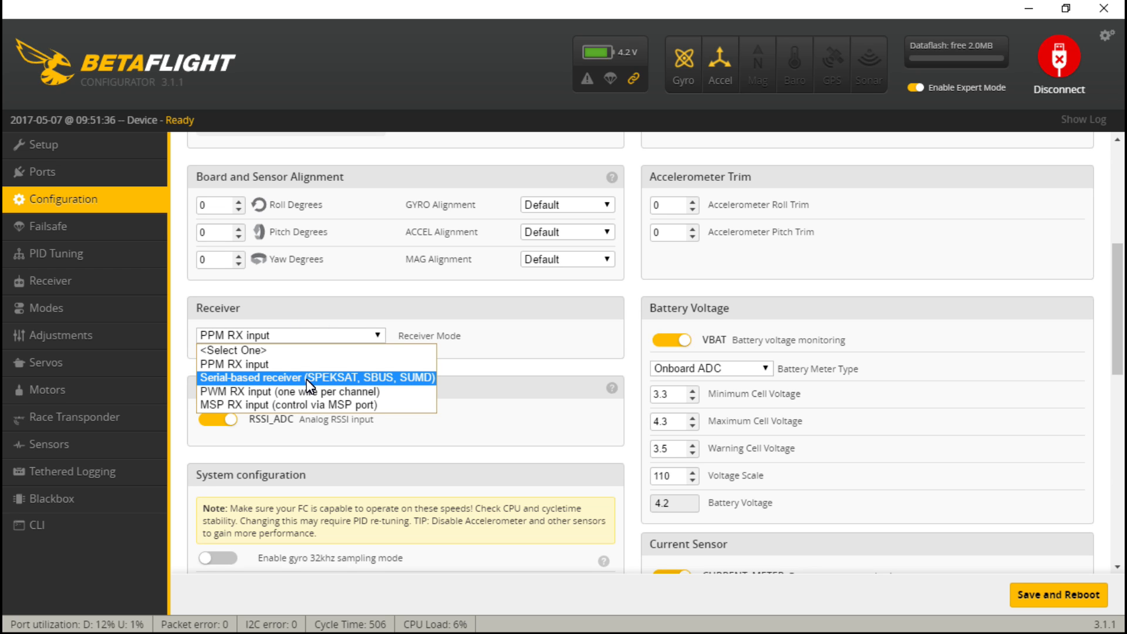
pyautogui.click(272, 378)
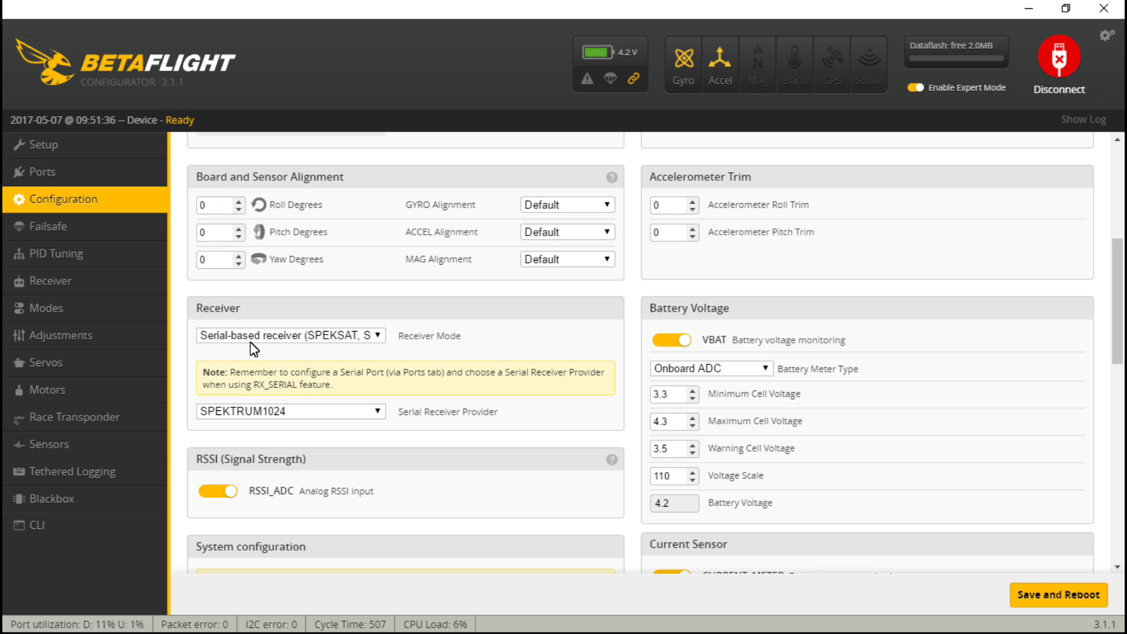
pyautogui.click(283, 409)
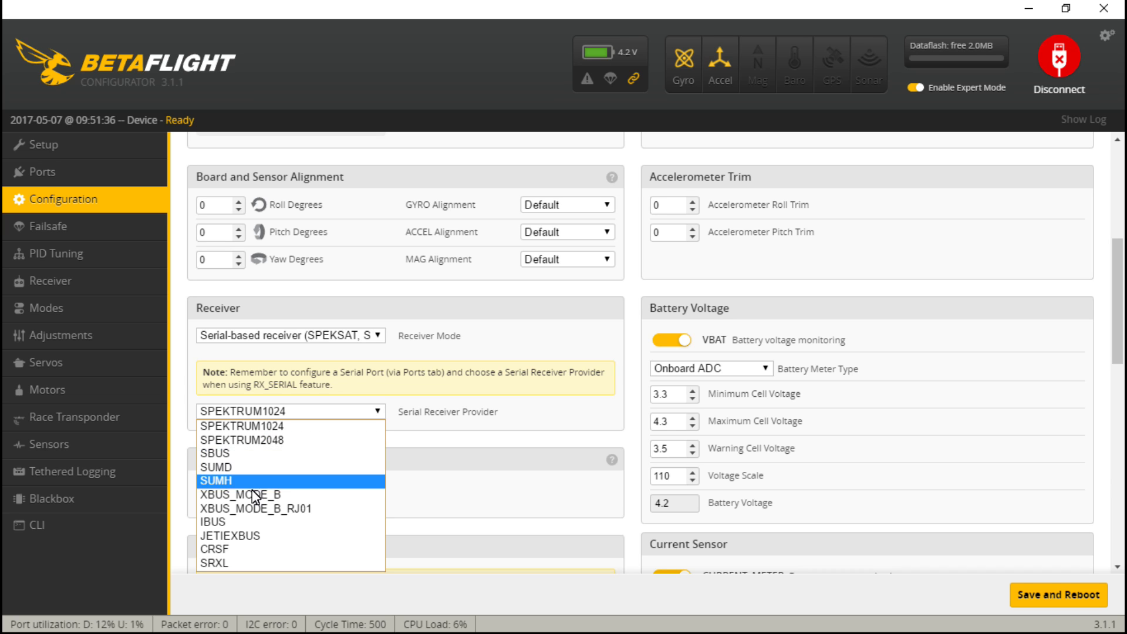
pyautogui.click(217, 526)
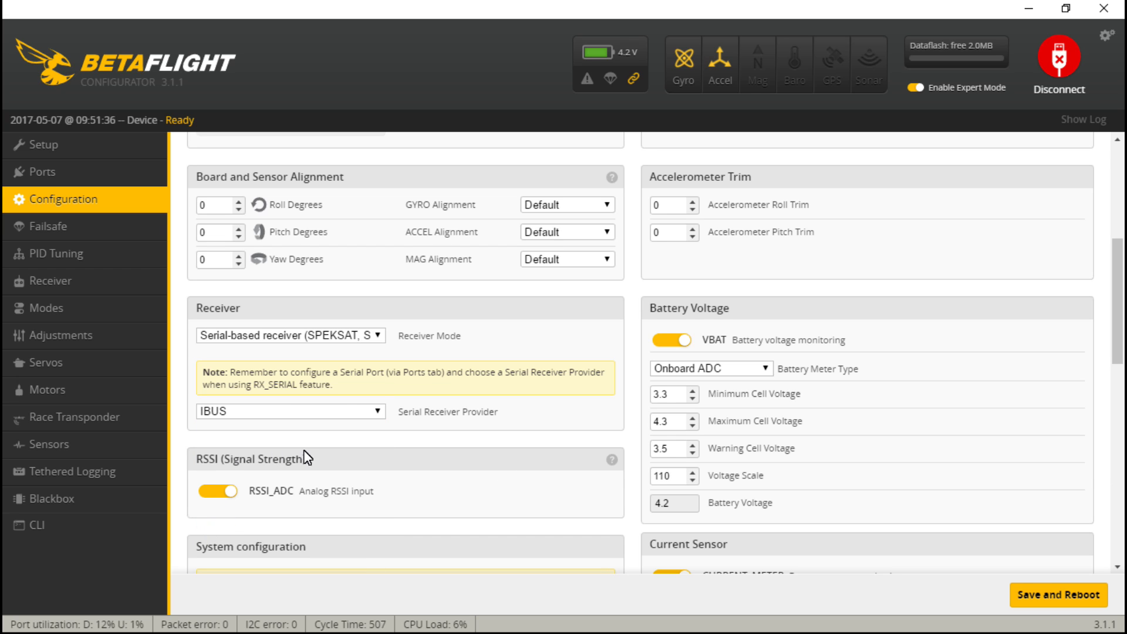
pyautogui.click(1056, 597)
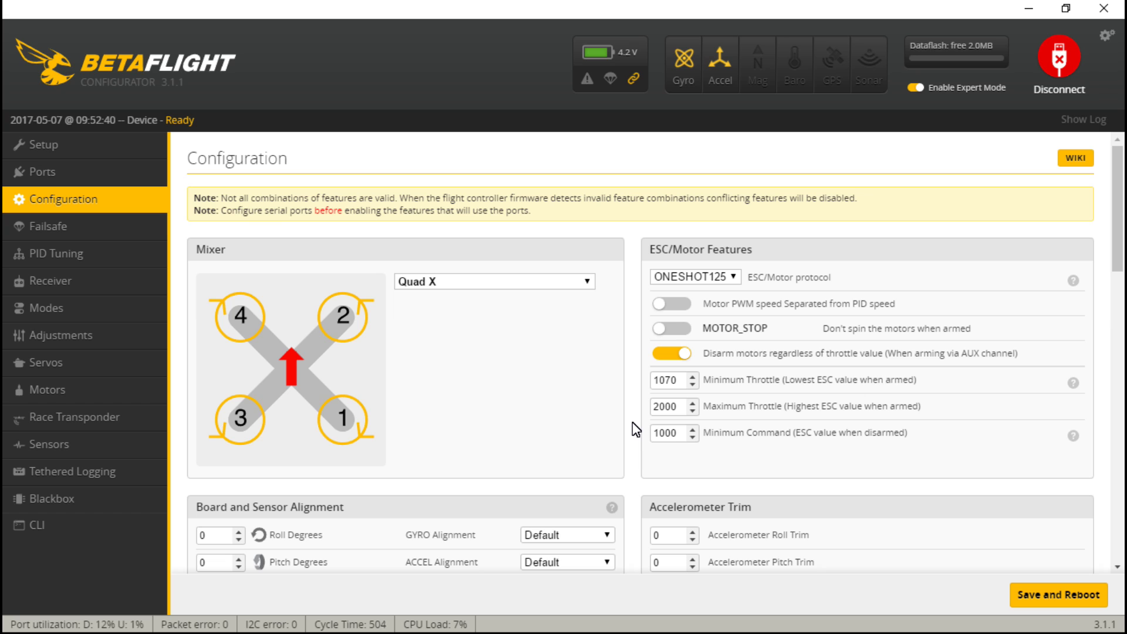
# - Set the RC Deadband and Yaw Deadband to 3 in the receiver settings and save
pyautogui.click(72, 284)
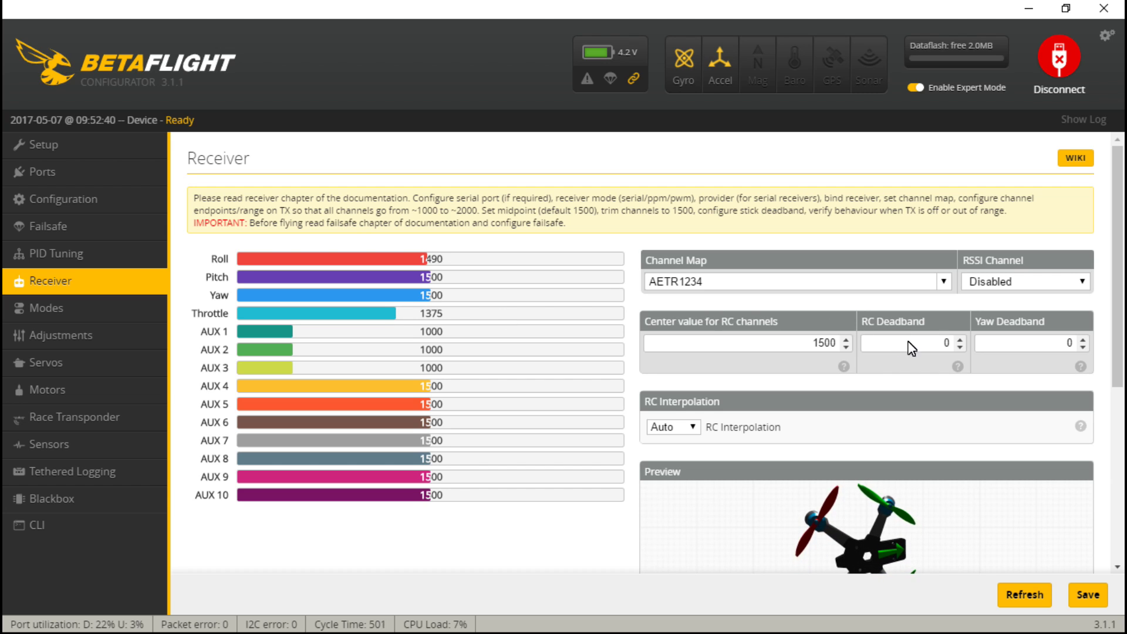
pyautogui.doubleClick(945, 344)
pyautogui.write('3')
pyautogui.doubleClick(1029, 346)
pyautogui.write('3')
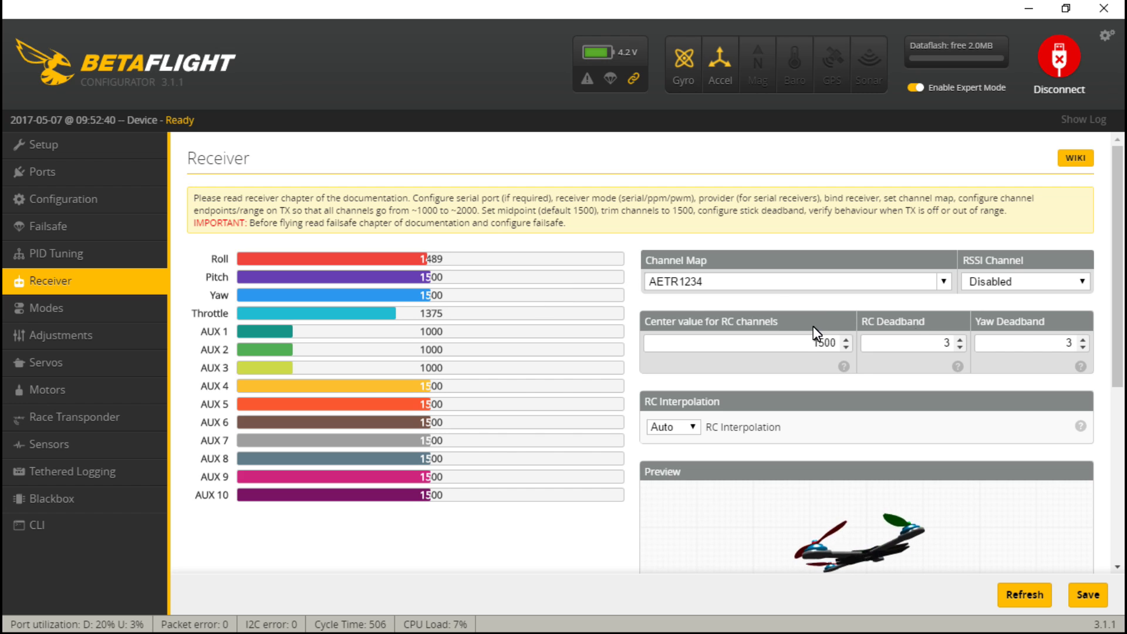
pyautogui.click(1088, 595)
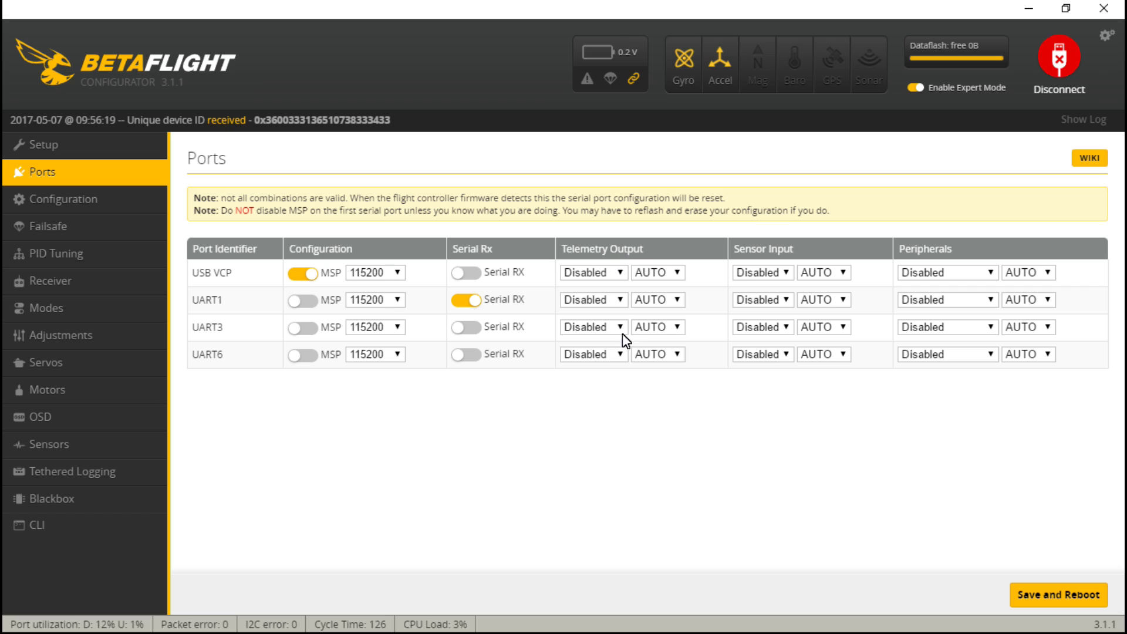
# - Set the telemetry output of UART6 to SmartPort and reconnect to the flight controller
pyautogui.click(619, 354)
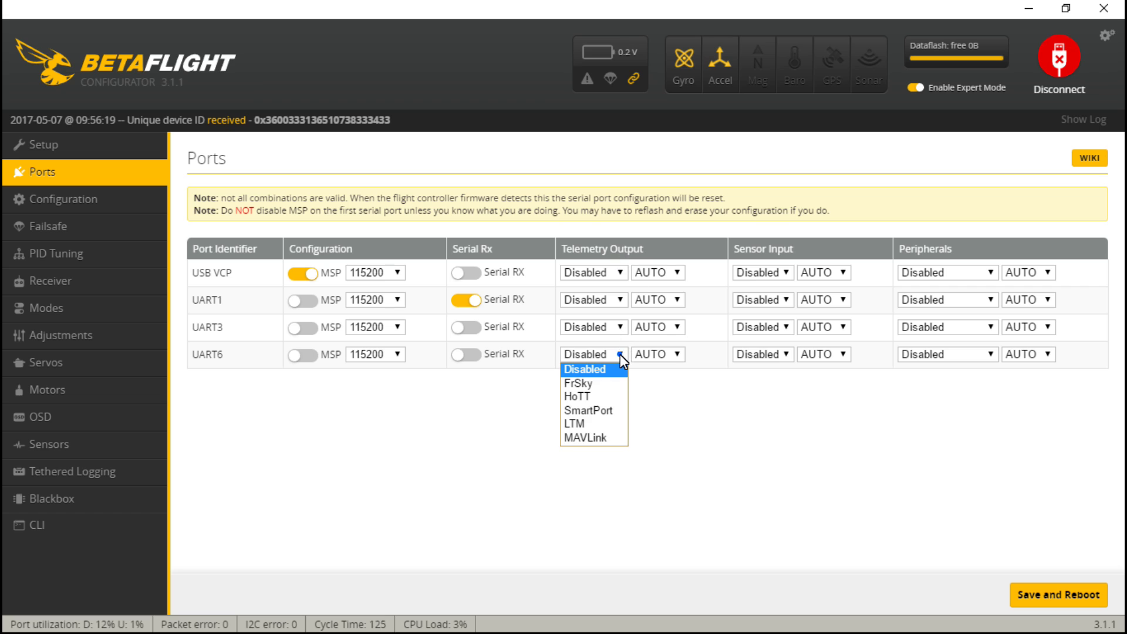
pyautogui.click(589, 411)
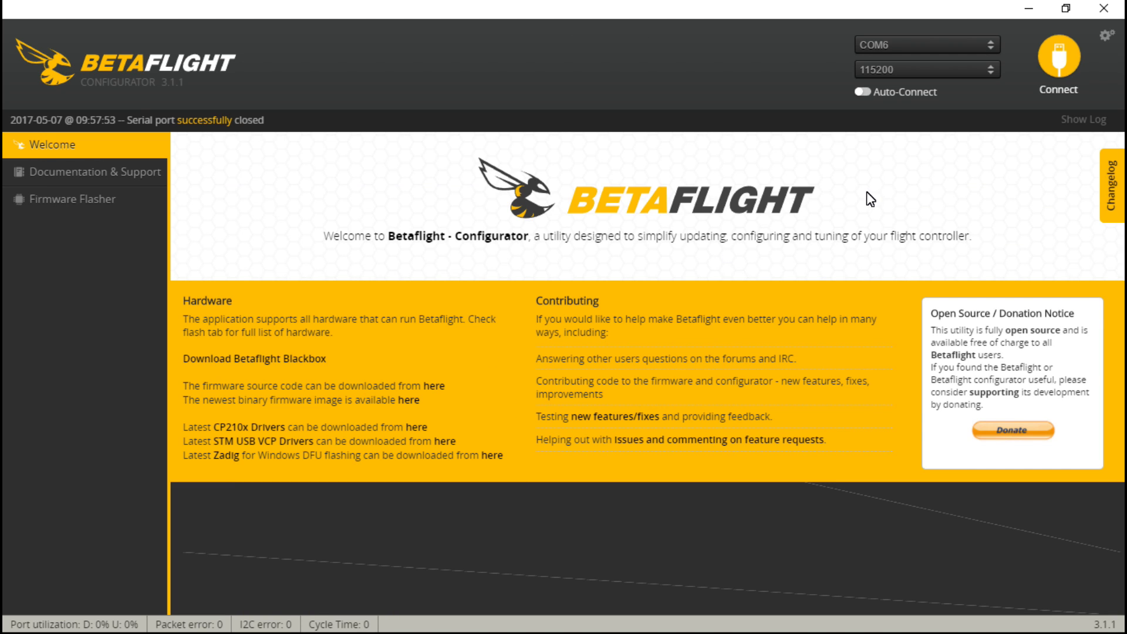
pyautogui.click(1059, 57)
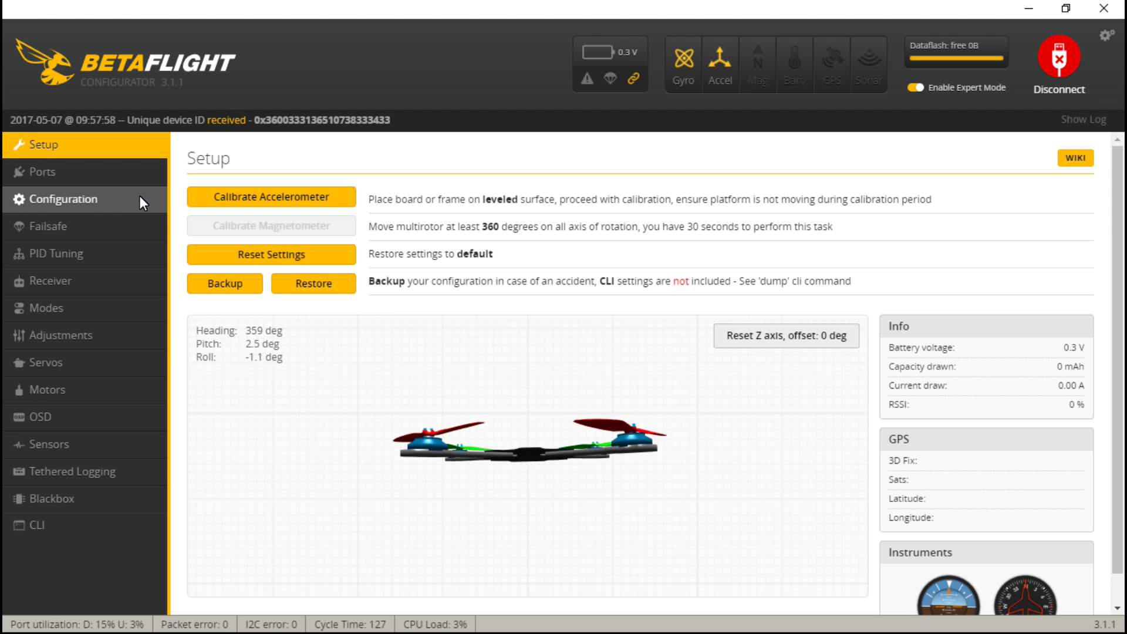
# - Review the mixer and ESC configuration, then check the Serial RX and telemetry assignments of the ports
pyautogui.click(104, 198)
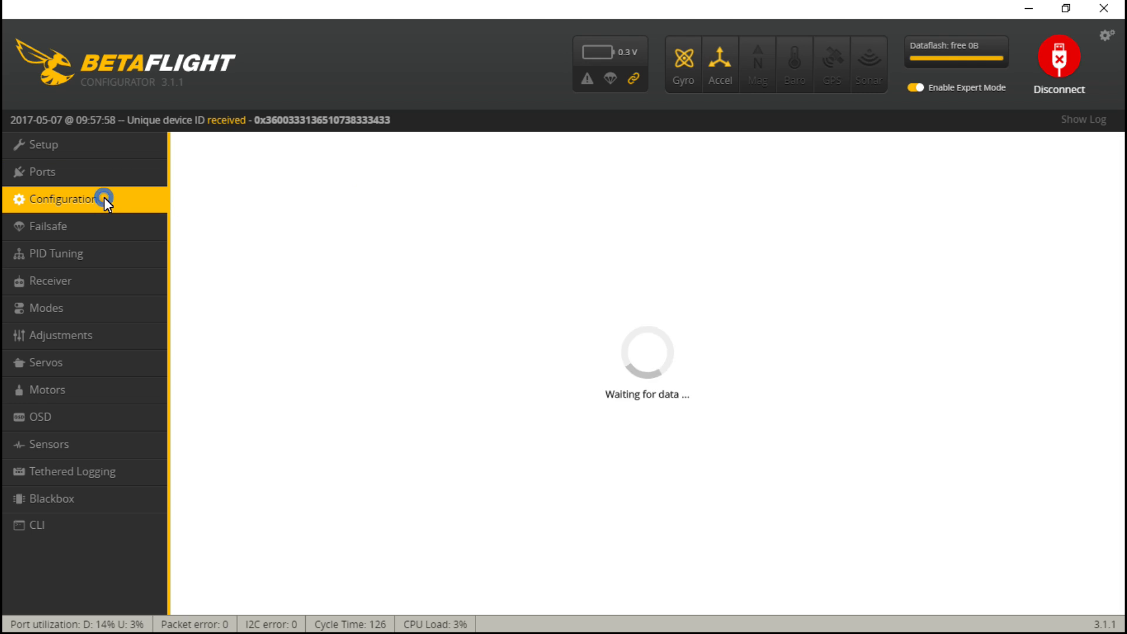
pyautogui.scroll(-2, 572, 319)
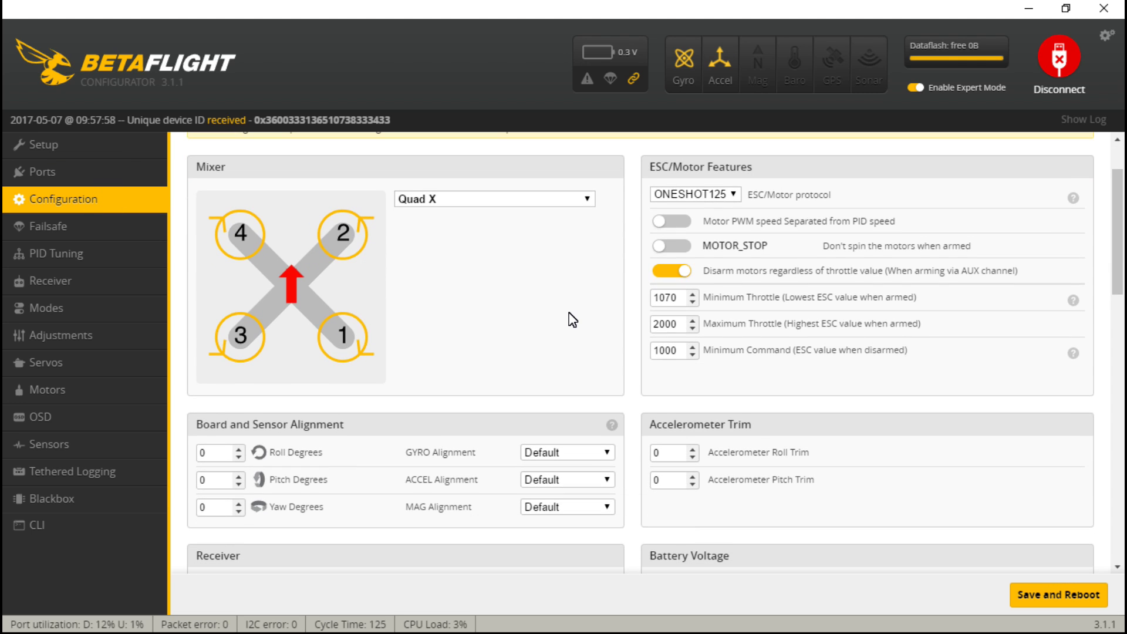
pyautogui.click(75, 178)
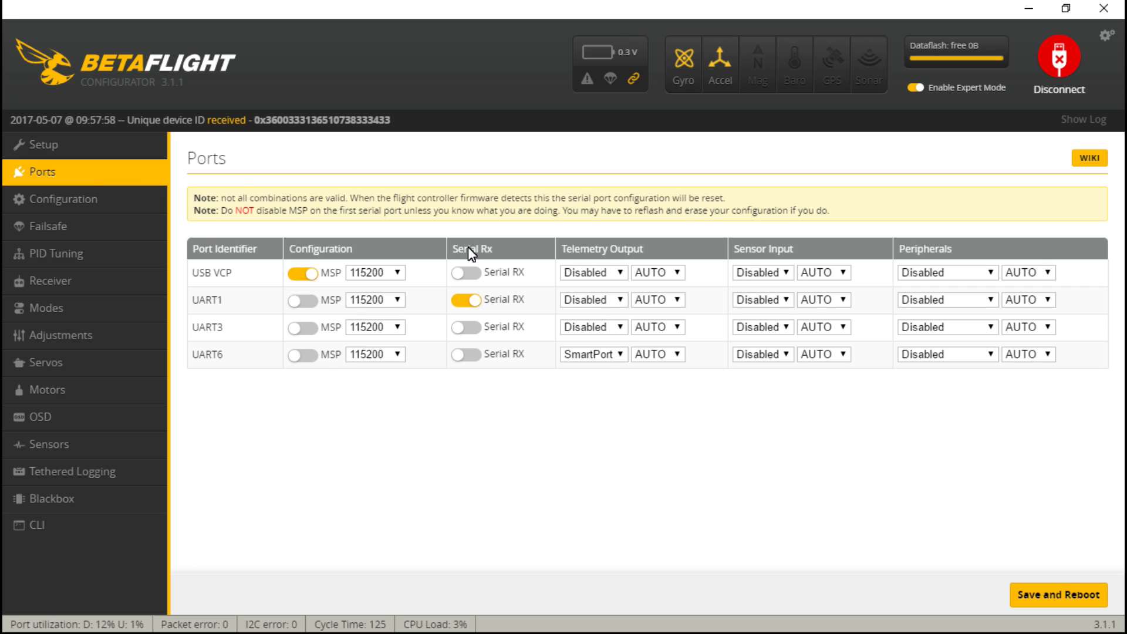
# - Switch the receiver mode in the configuration settings to PPM RX input
pyautogui.click(63, 200)
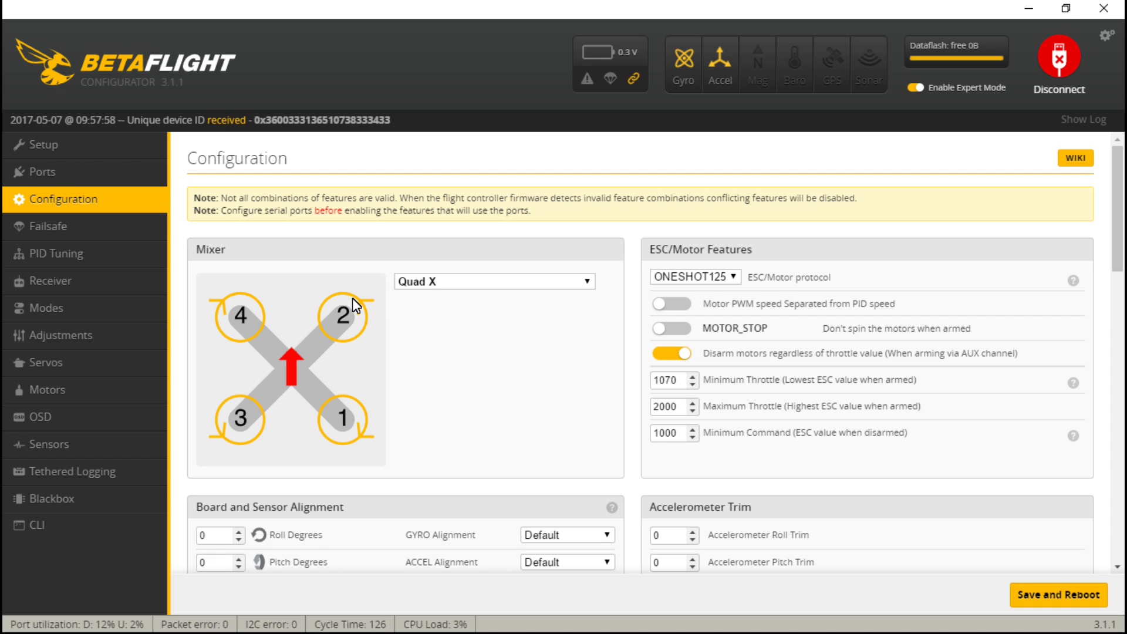
pyautogui.scroll(-7, 360, 325)
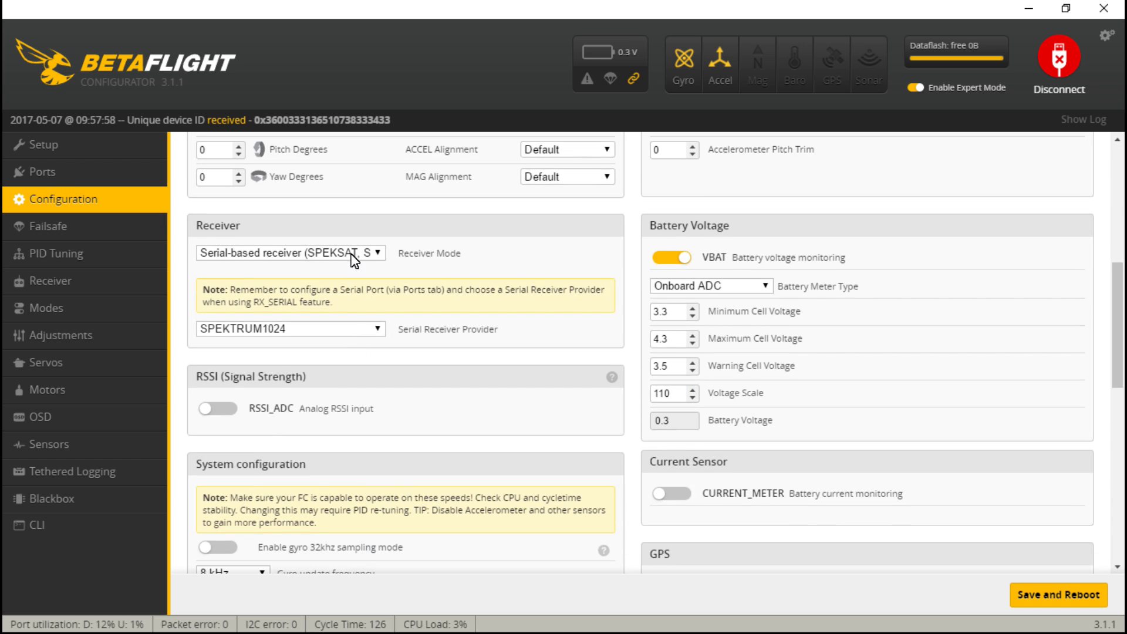
pyautogui.click(354, 258)
pyautogui.click(276, 279)
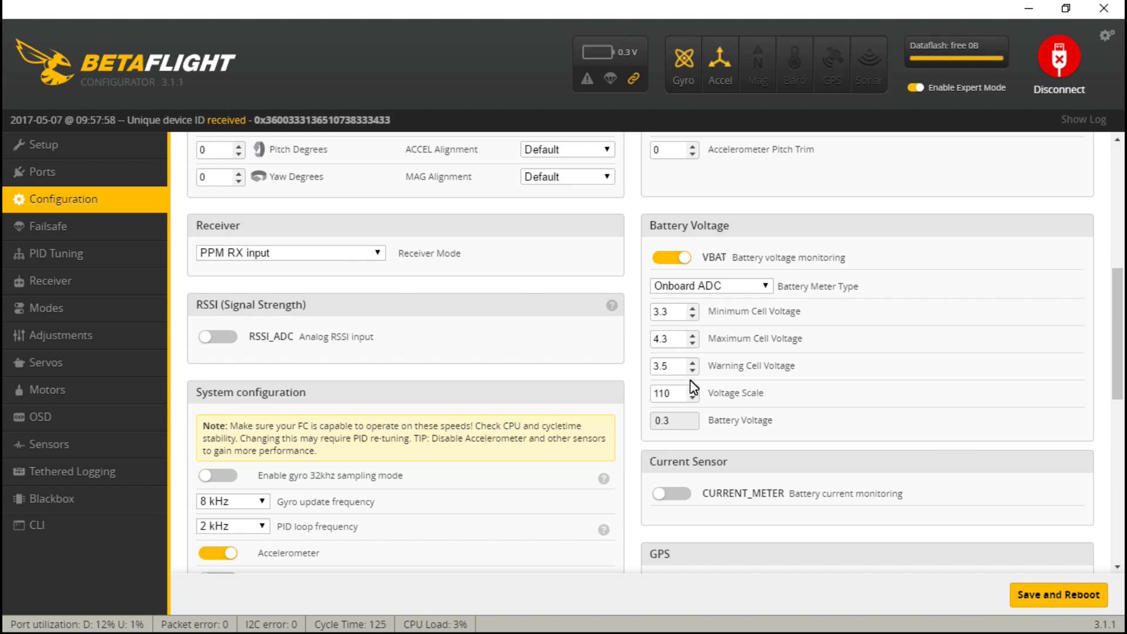
# - Set the receiver mode to Serial-based receiver with SBUS as provider, save with a reboot, and reconnect to the flight controller
pyautogui.click(368, 254)
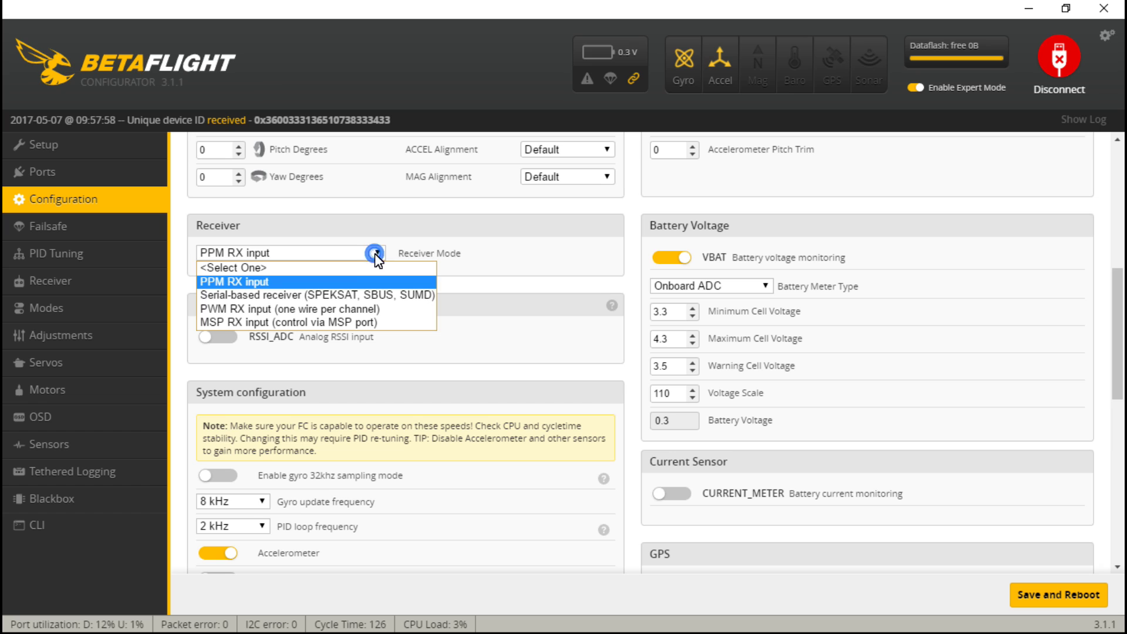
pyautogui.click(309, 294)
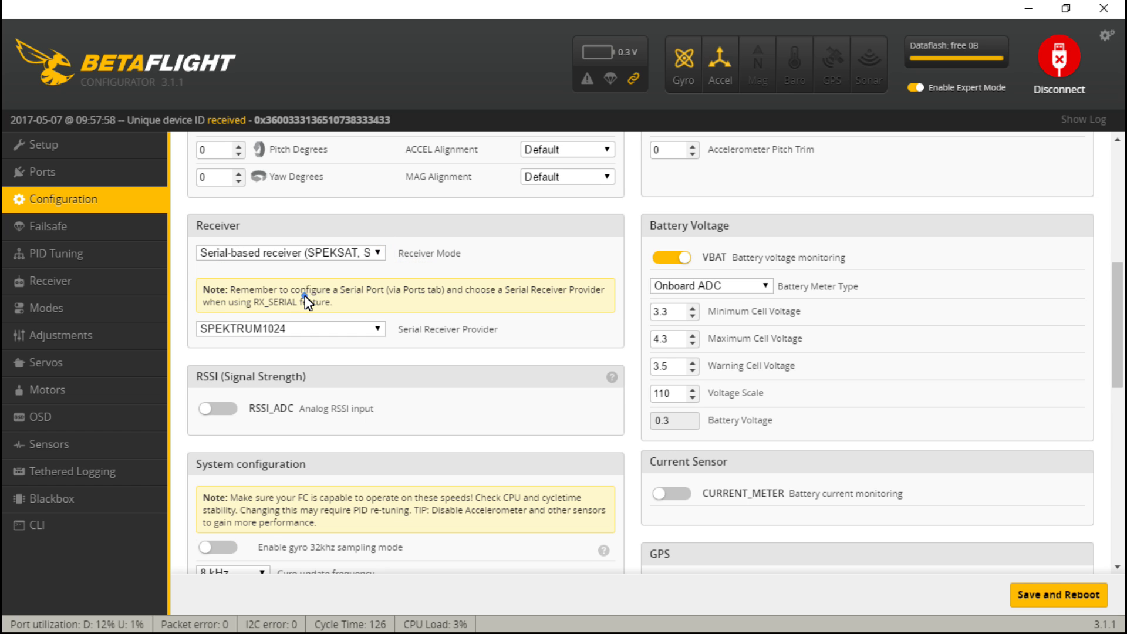
pyautogui.click(371, 330)
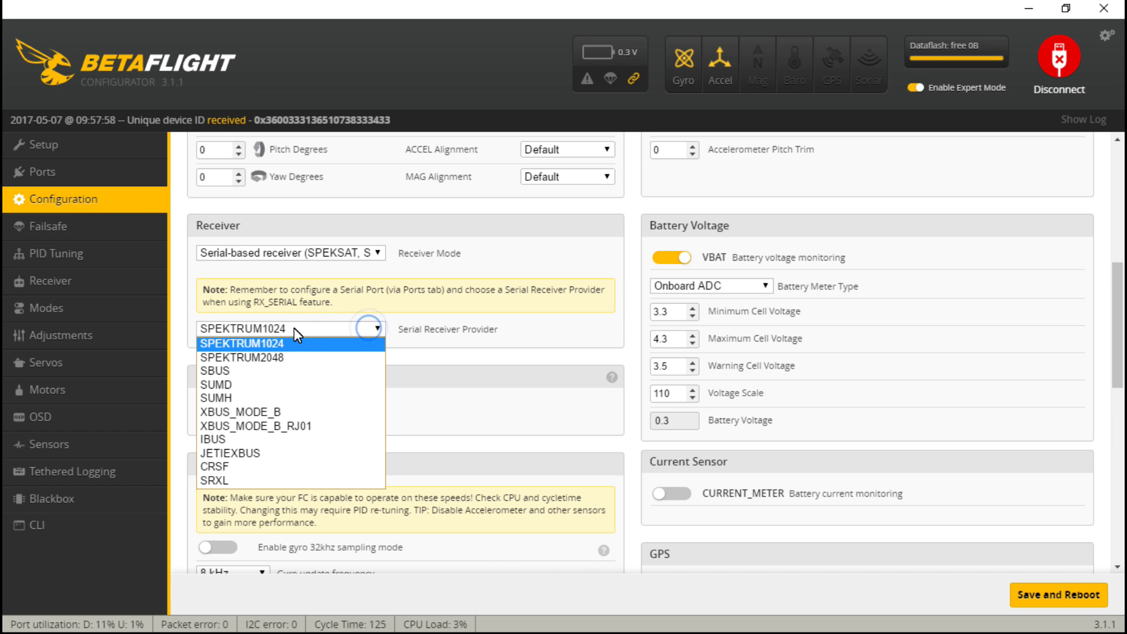
pyautogui.click(222, 371)
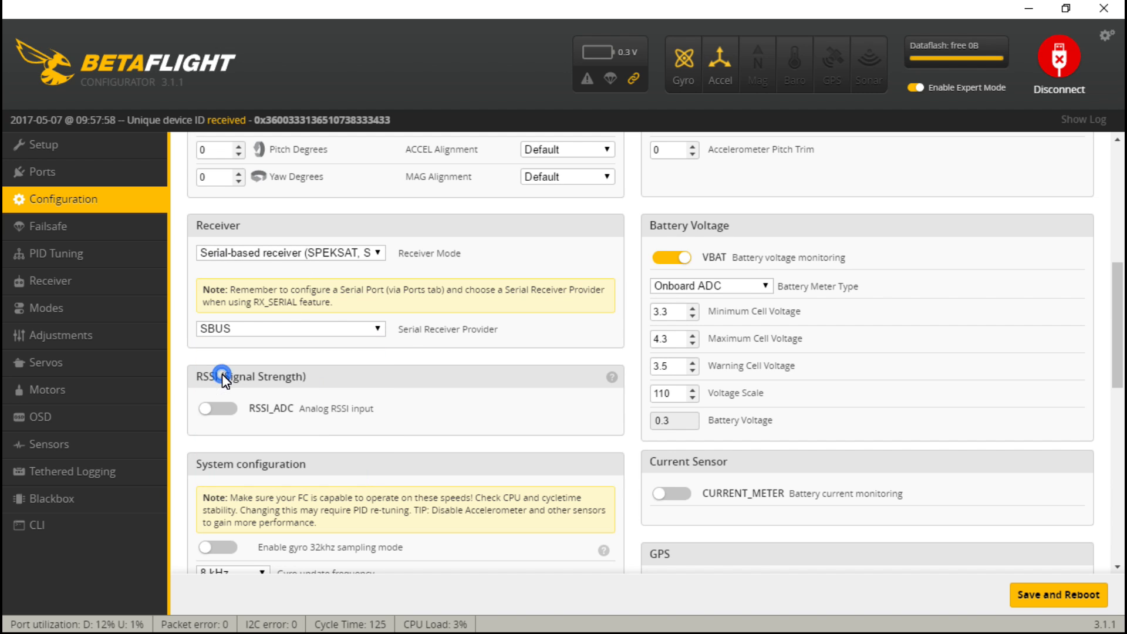
pyautogui.click(1068, 595)
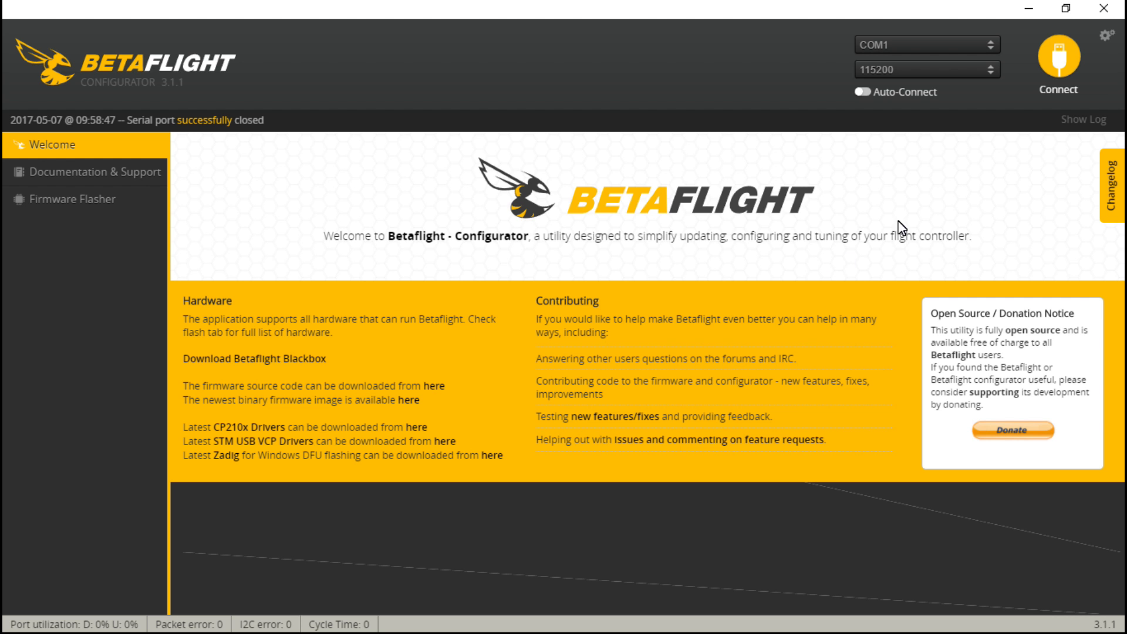
pyautogui.click(1060, 59)
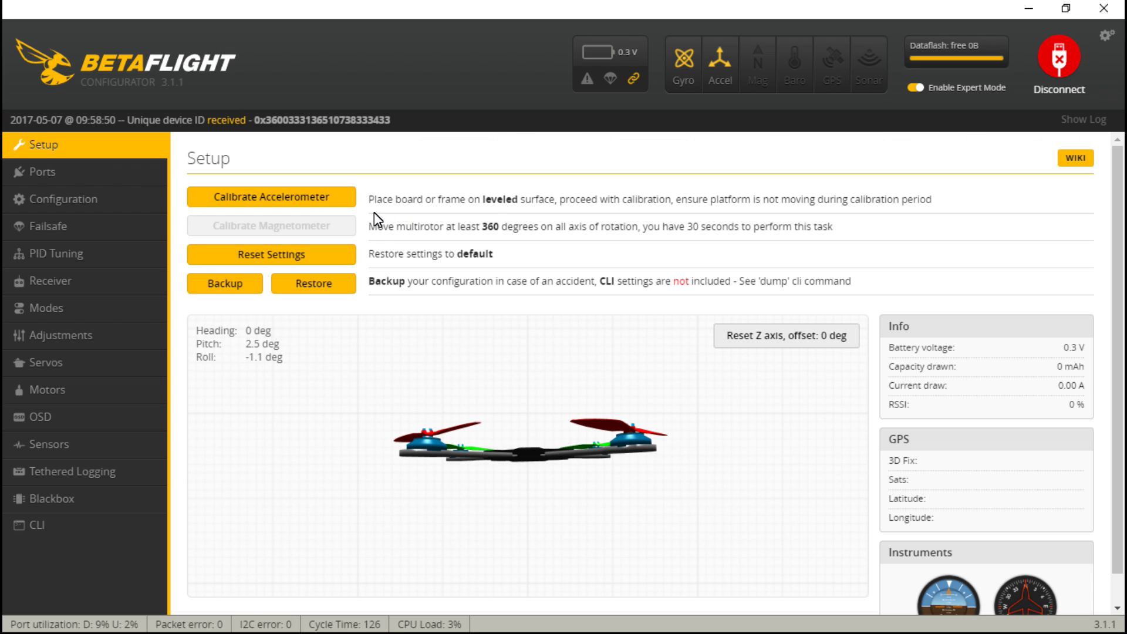
# - Set both the RC Deadband and the Yaw Deadband to 3 on the SBUS flight controller and save the receiver settings
pyautogui.click(50, 285)
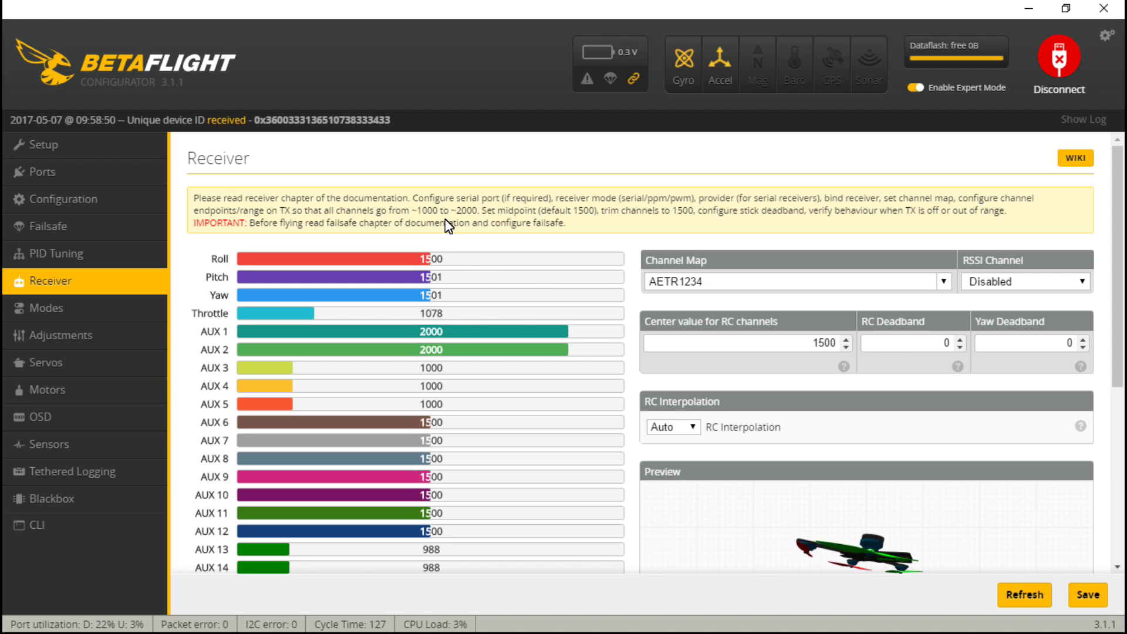
pyautogui.click(905, 345)
pyautogui.click(1025, 345)
pyautogui.click(922, 344)
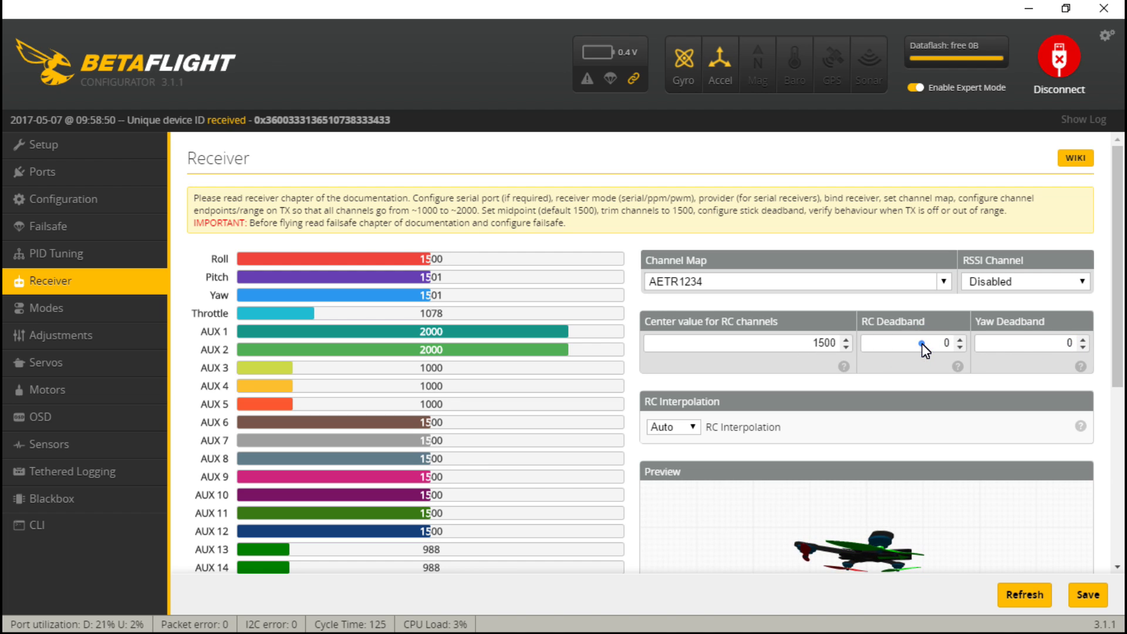
pyautogui.doubleClick(922, 344)
pyautogui.write('3')
pyautogui.press('Tab')
pyautogui.write('3')
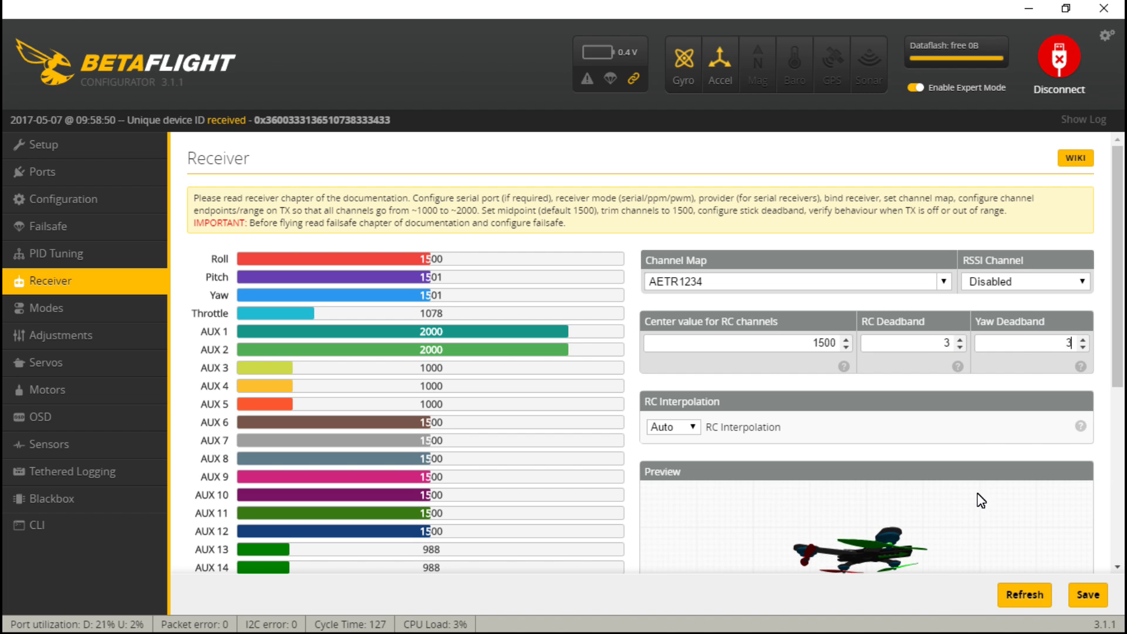
pyautogui.click(1087, 595)
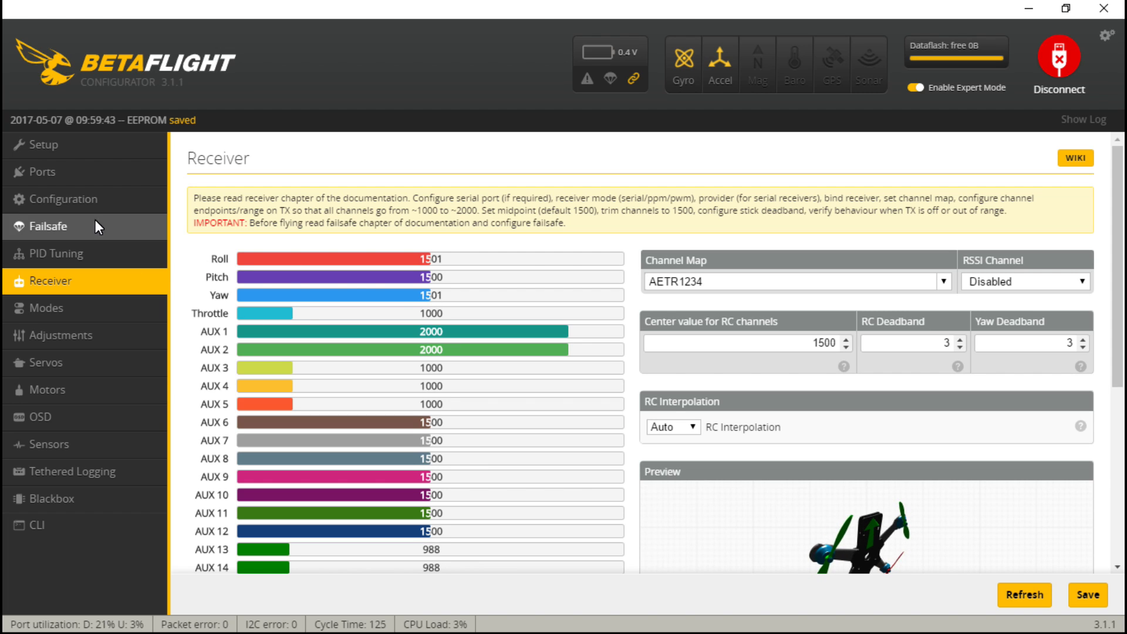
# - Enable the TELEMETRY feature in the configuration, save with a reboot, and reconnect to the flight controller
pyautogui.click(61, 198)
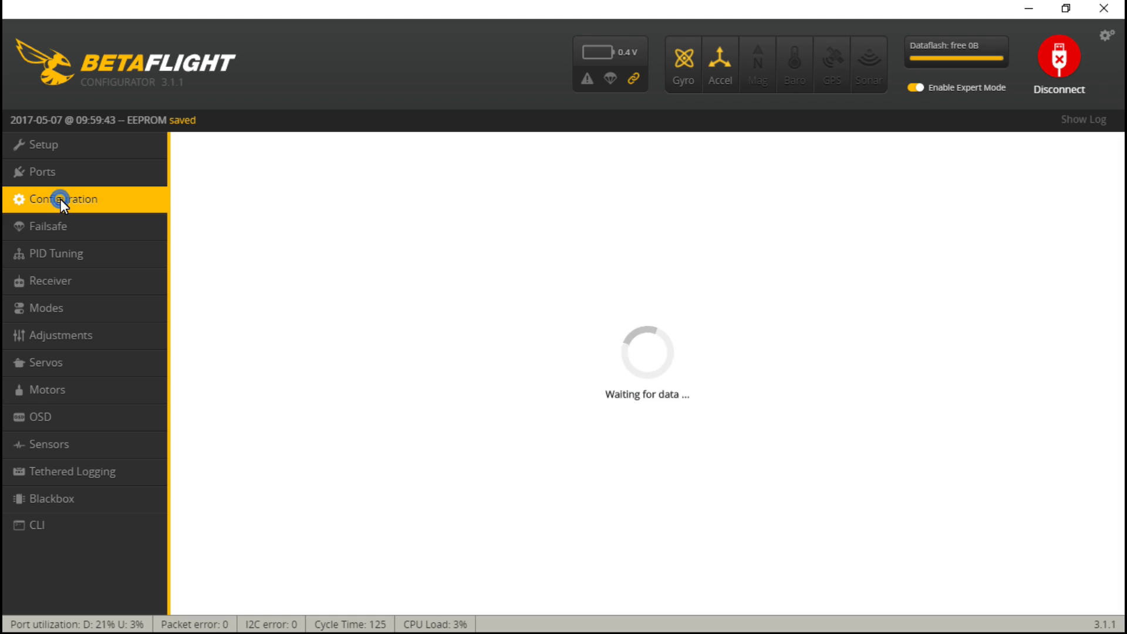
pyautogui.scroll(-15, 622, 404)
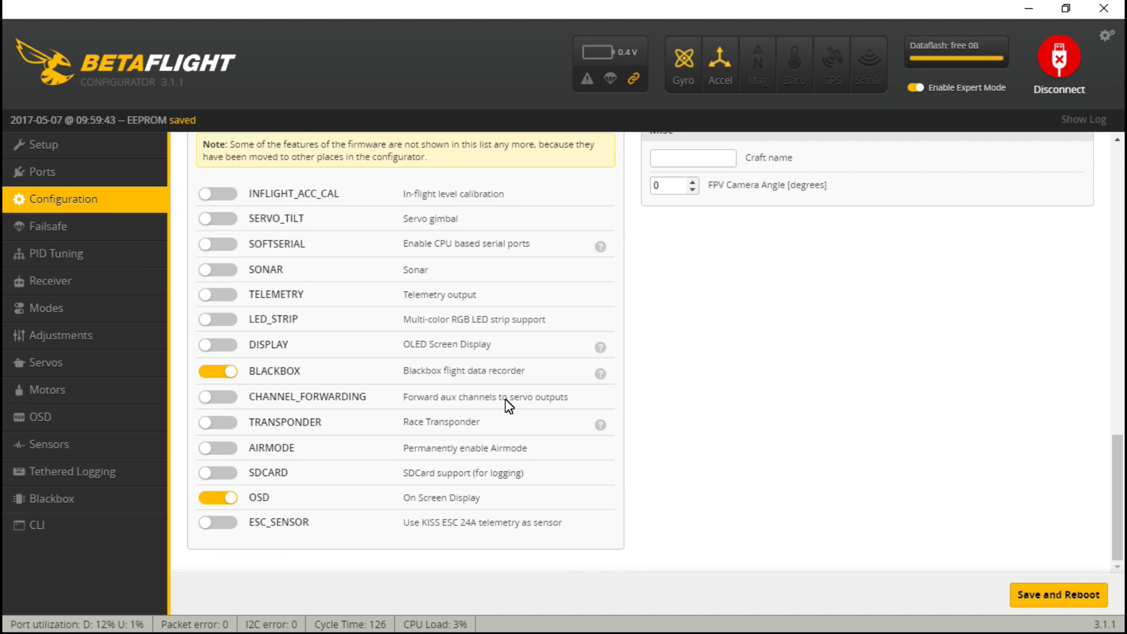
pyautogui.click(219, 296)
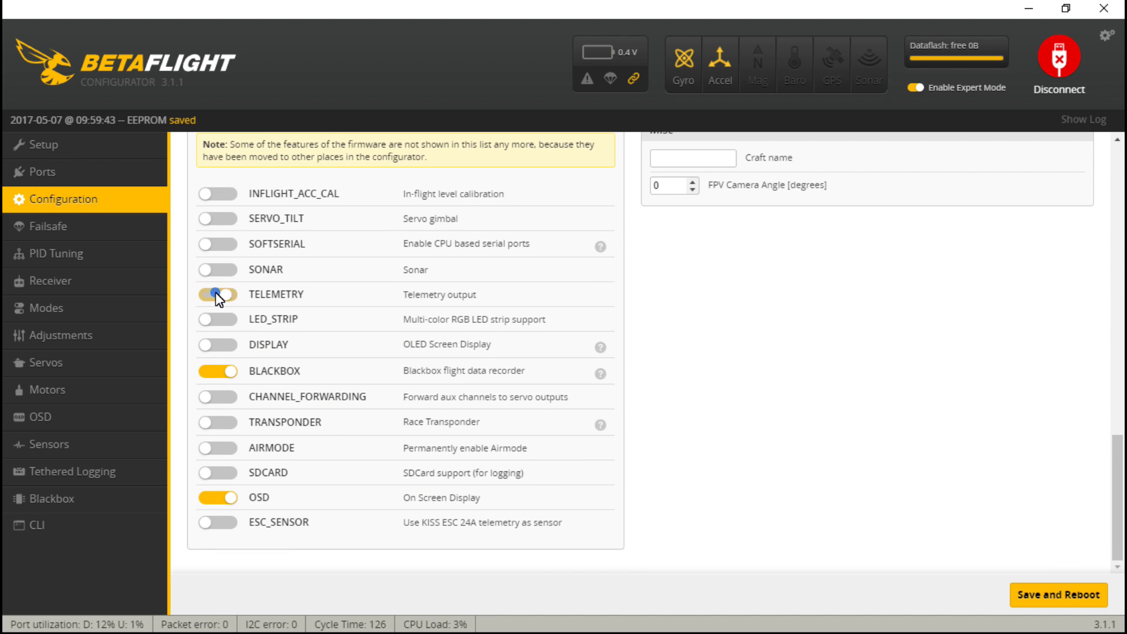
pyautogui.click(1066, 592)
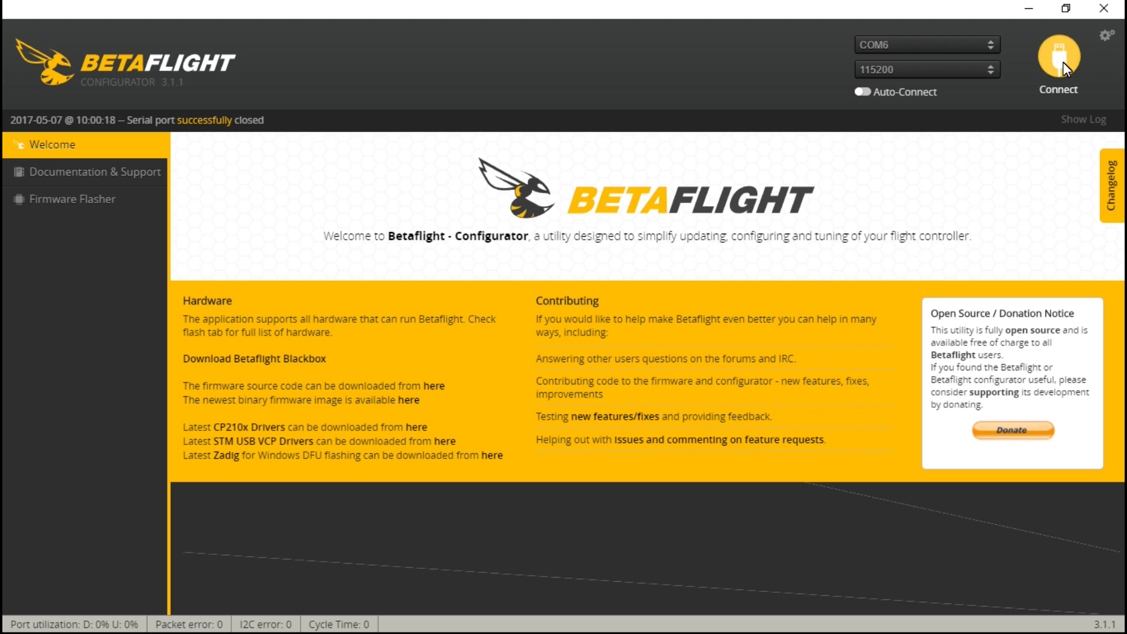
pyautogui.click(1064, 56)
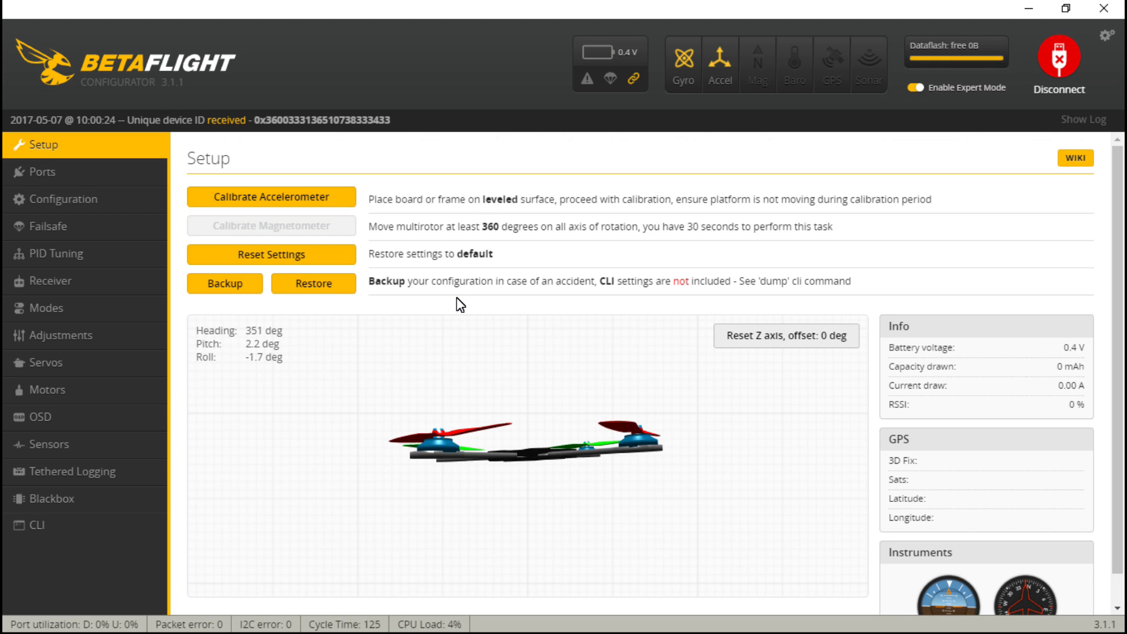
# - Review the battery voltage monitoring and current sensor settings in the flight controller's configuration
pyautogui.click(104, 192)
pyautogui.scroll(-8, 616, 294)
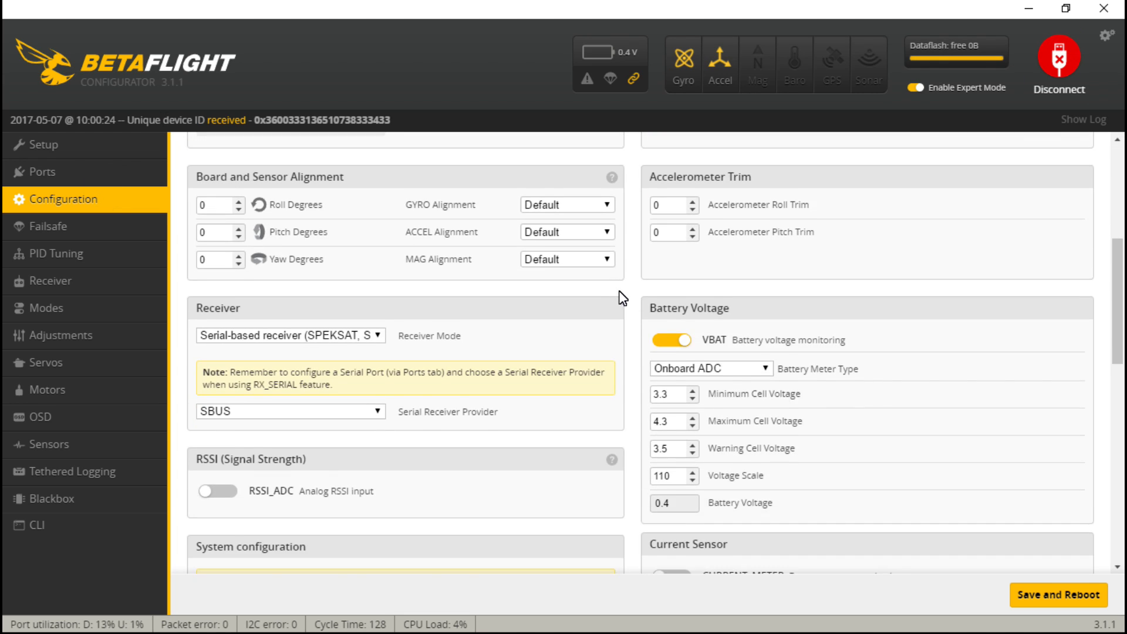
pyautogui.scroll(1, 631, 320)
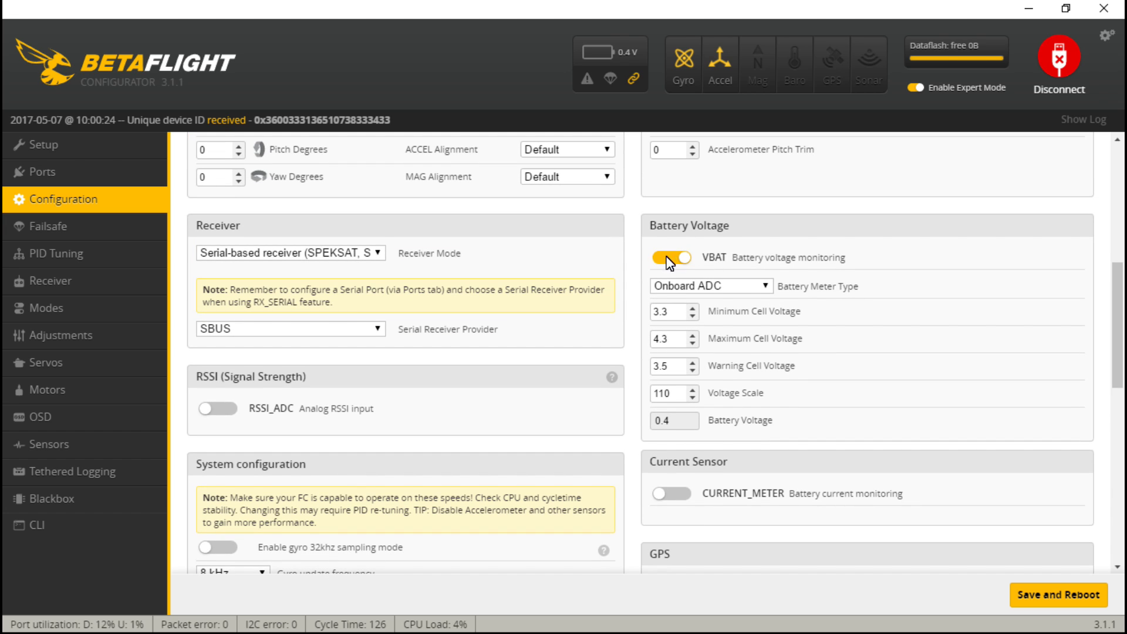
pyautogui.scroll(-2, 638, 361)
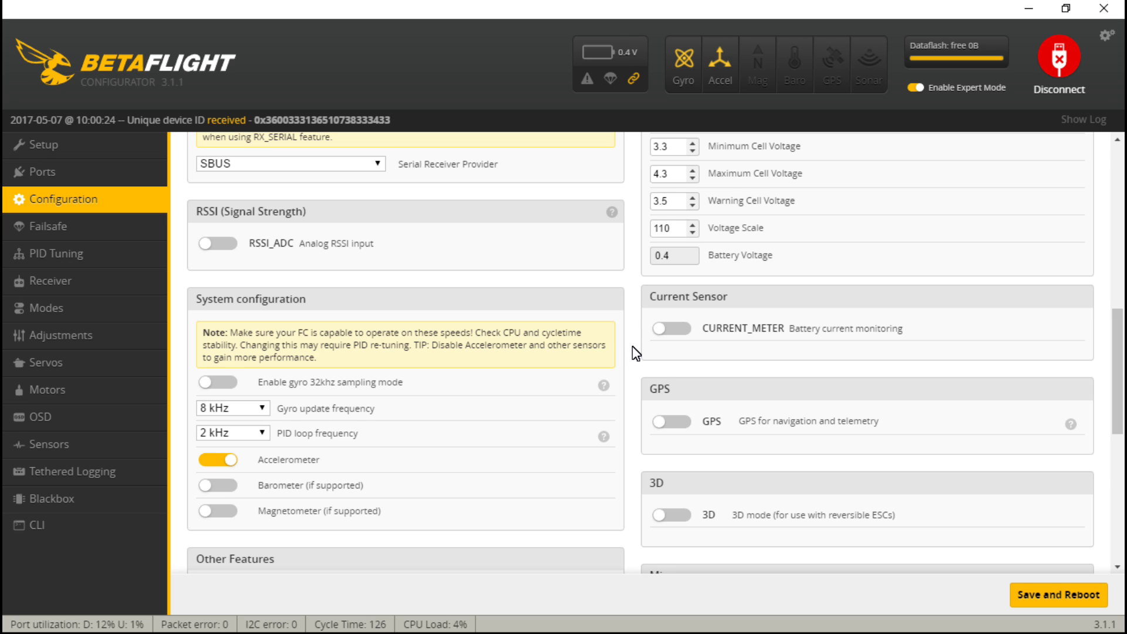
# - Enable CURRENT_METER to inspect its options, disable it again, and save the configuration with a reboot
pyautogui.click(675, 331)
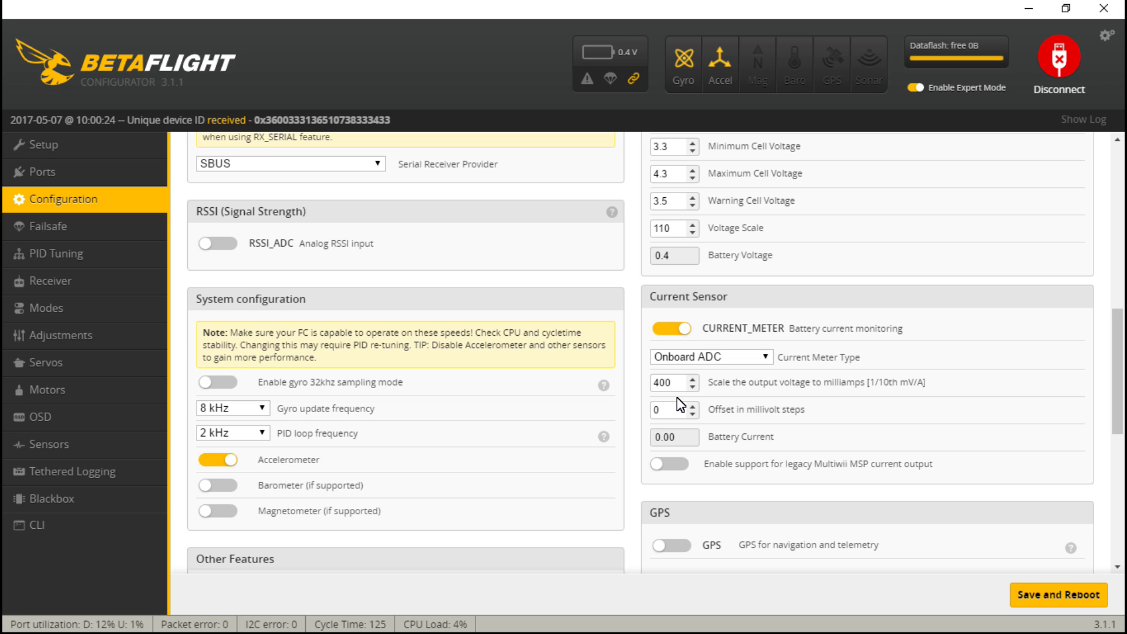
pyautogui.click(674, 328)
pyautogui.scroll(3, 737, 340)
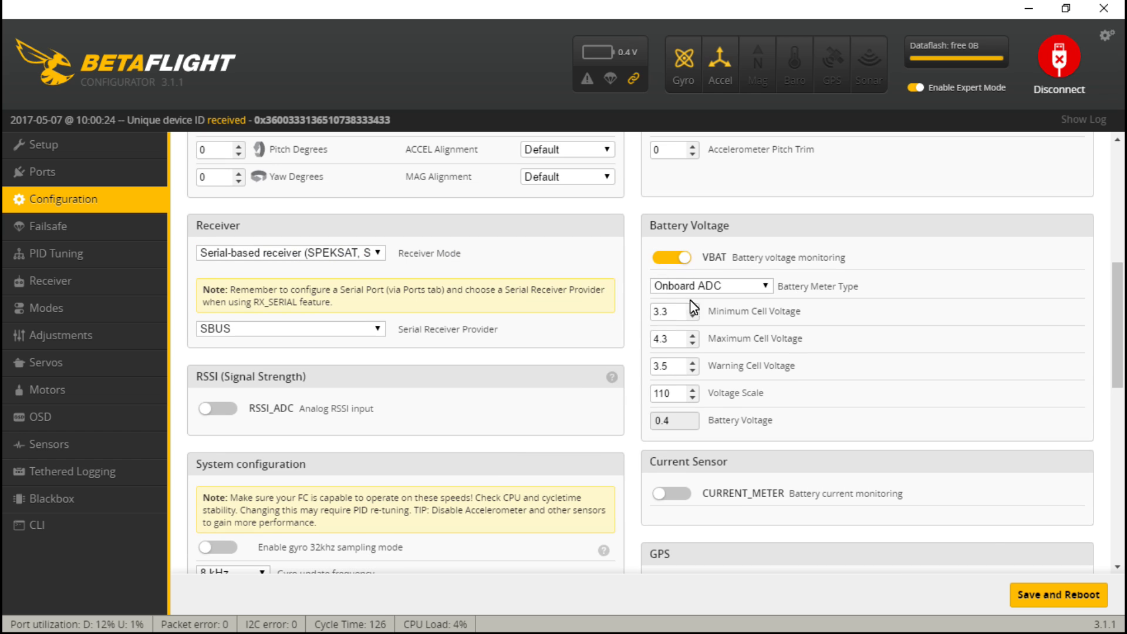
pyautogui.click(1034, 593)
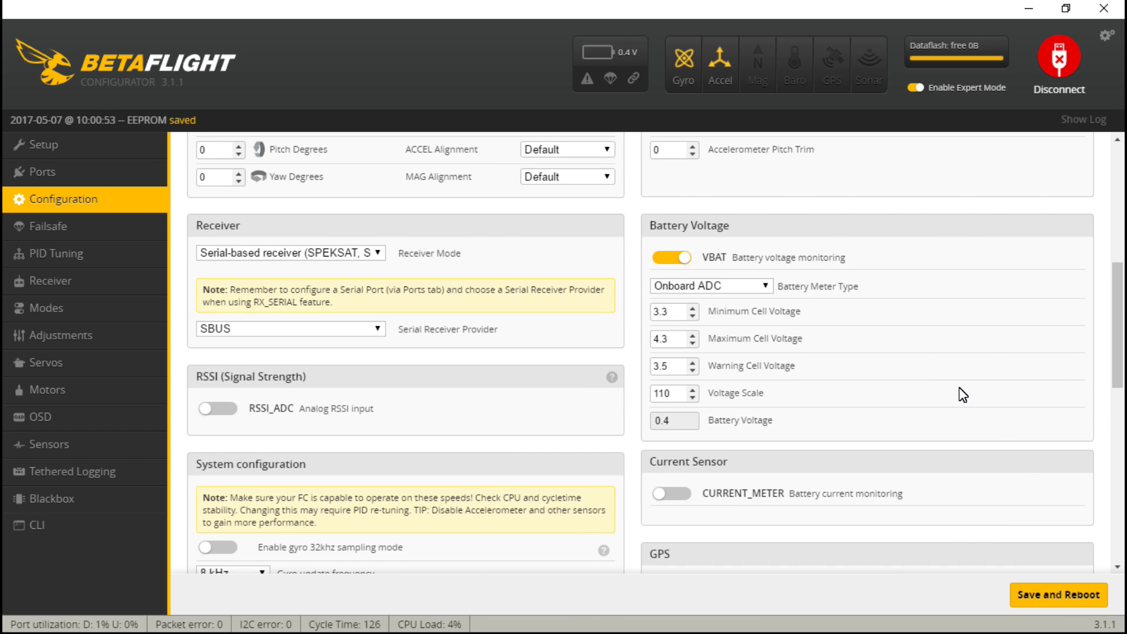